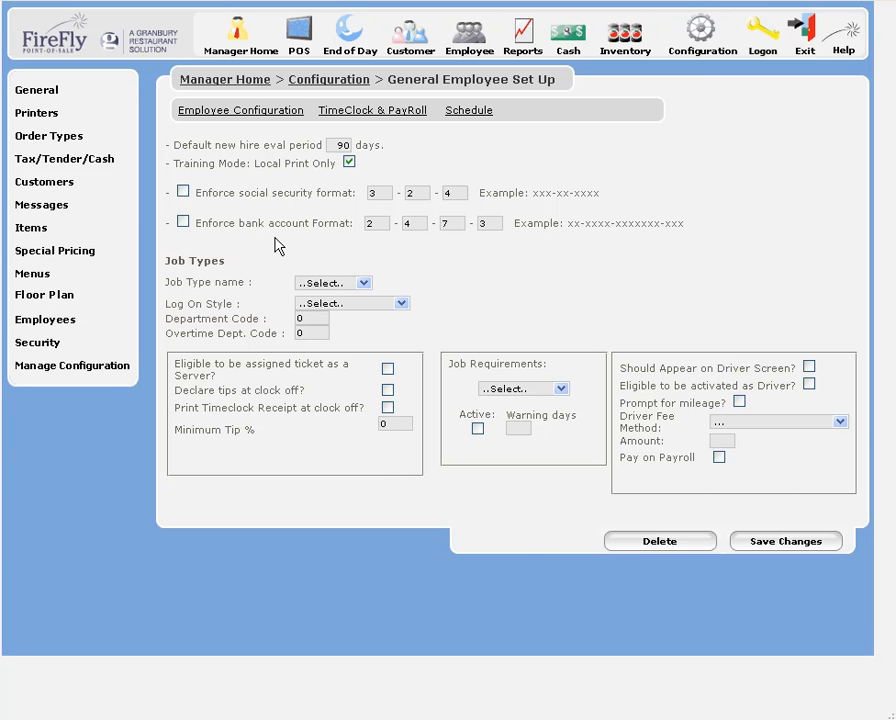
# Create a new job type named Supervisor.
pyautogui.click(365, 284)
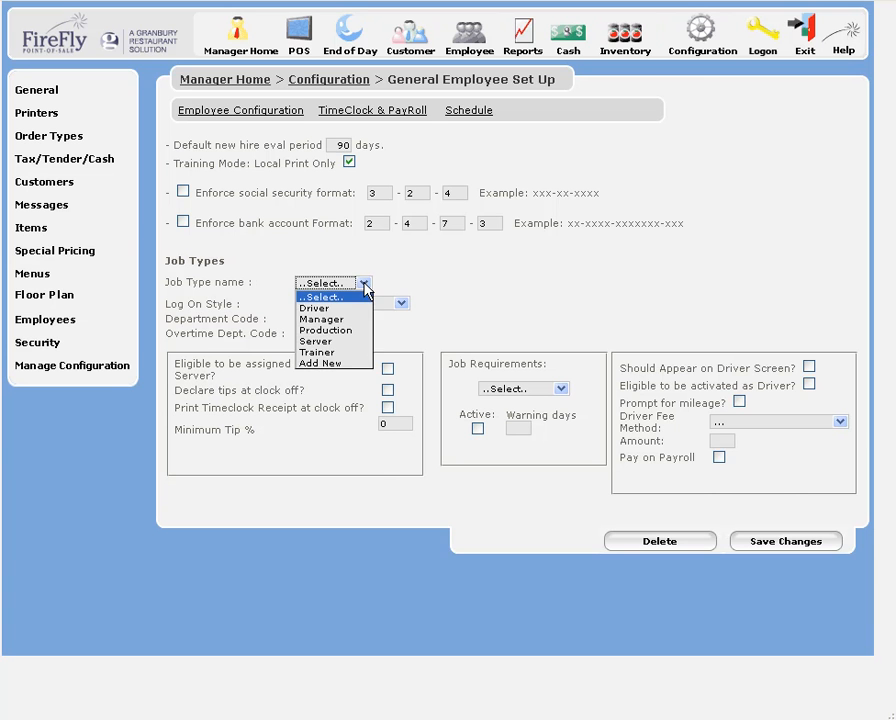
pyautogui.click(350, 364)
pyautogui.click(552, 254)
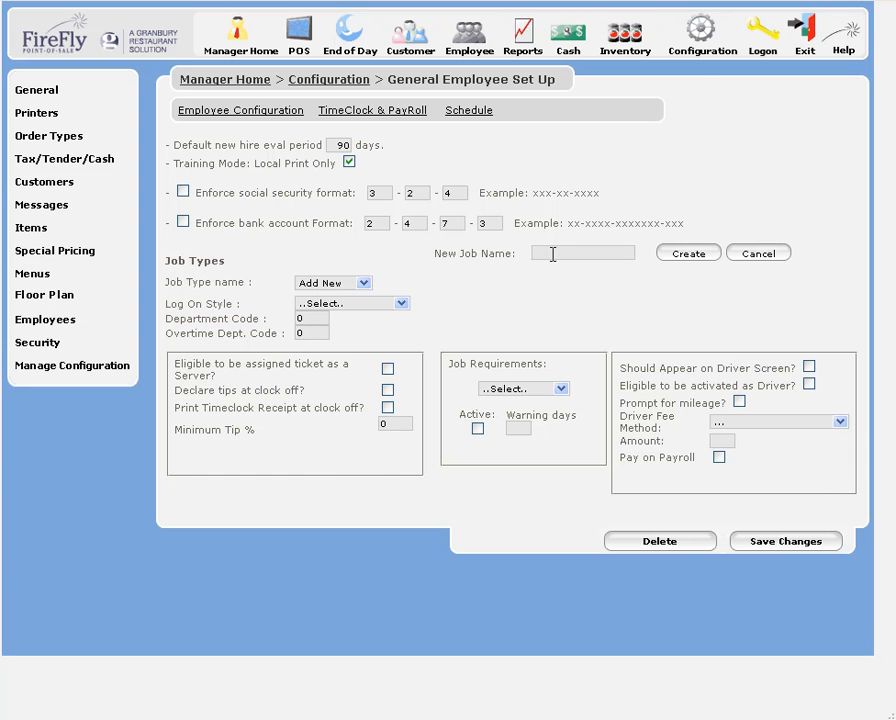
pyautogui.write('Supervisor')
pyautogui.click(687, 253)
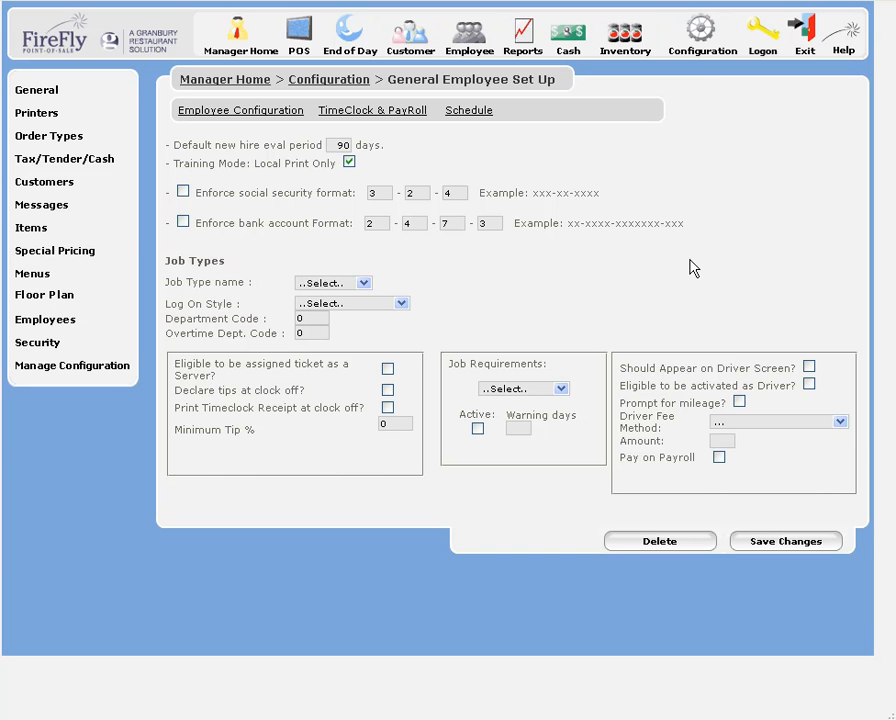
# Load the Supervisor job type and set its log on style to Single Order.
pyautogui.click(362, 286)
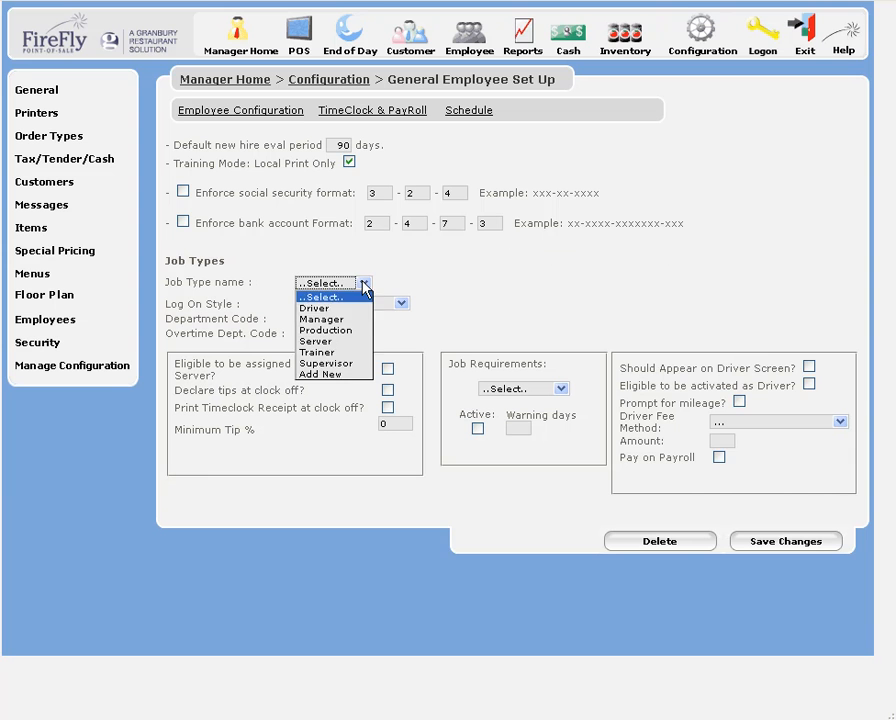
pyautogui.click(346, 363)
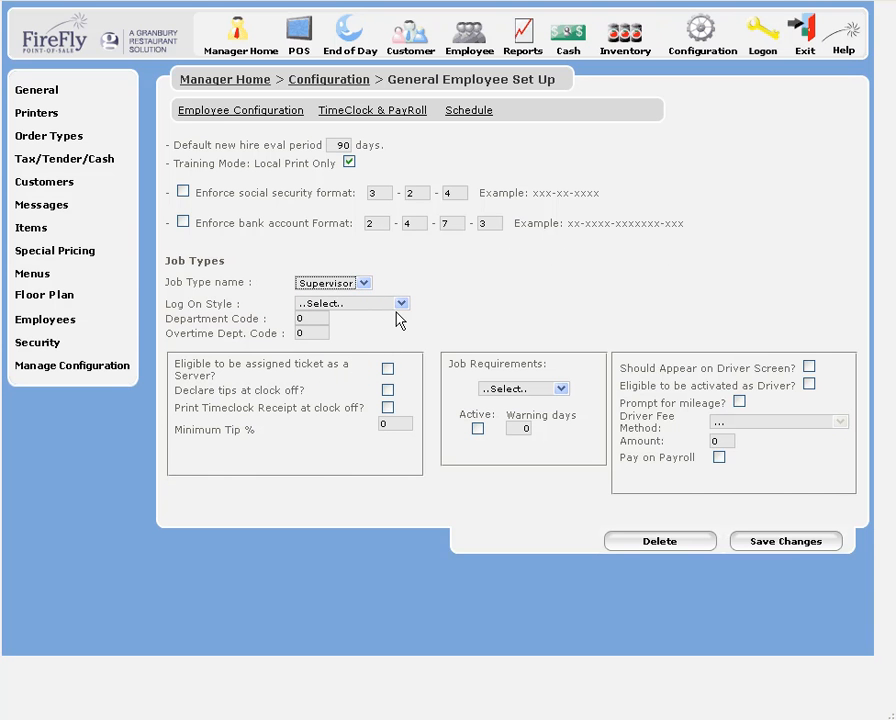
pyautogui.click(401, 304)
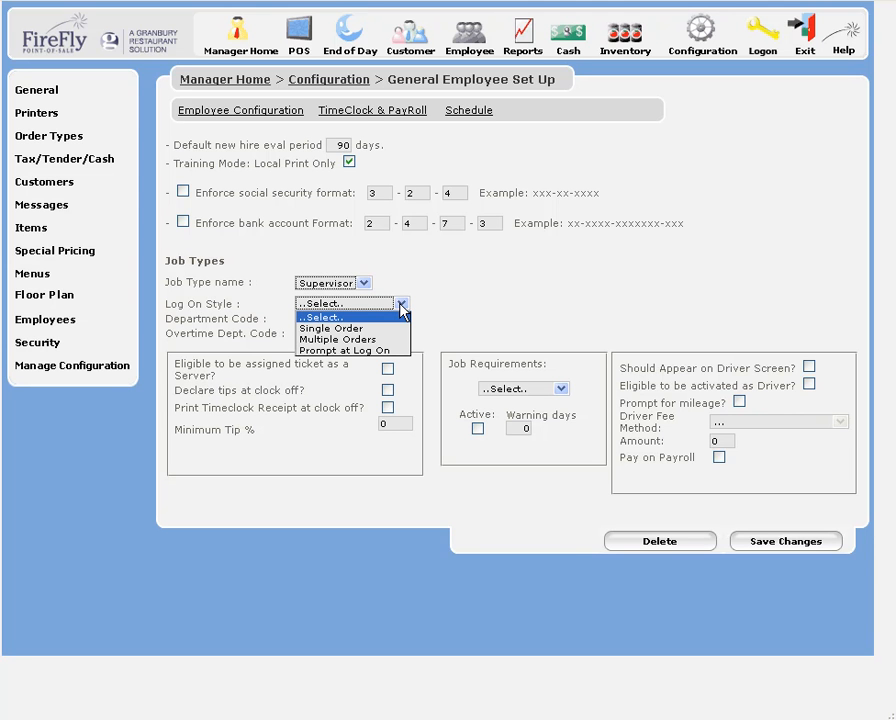
pyautogui.click(358, 331)
pyautogui.moveTo(313, 320); pyautogui.dragTo(298, 320)
pyautogui.click(307, 333)
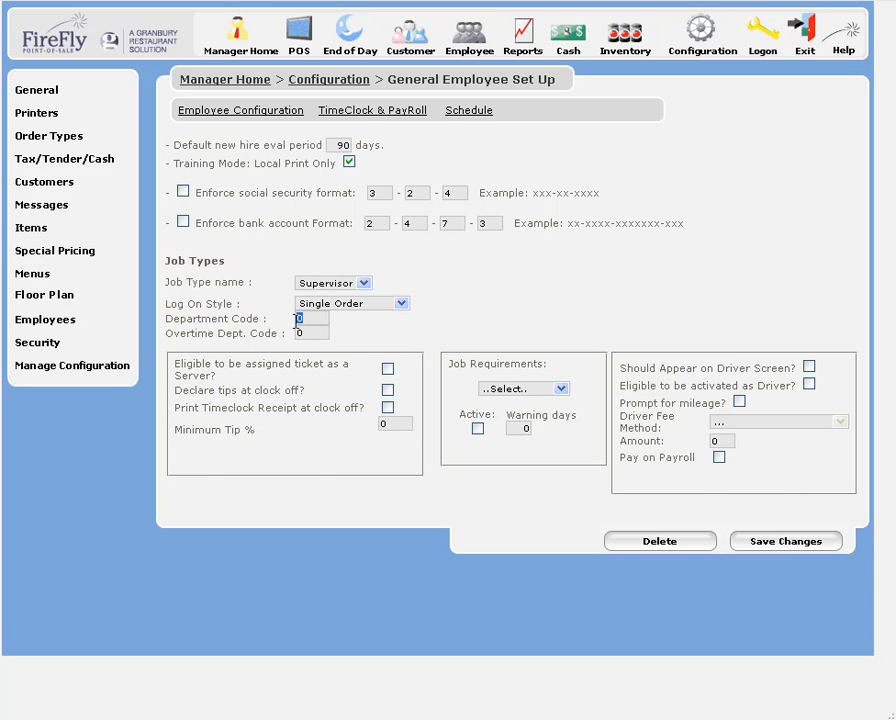
# Enable server ticket assignment, tip declaration and timeclock receipt printing at clock off for Supervisor, with a minimum tip of 10%.
pyautogui.click(388, 370)
pyautogui.click(388, 391)
pyautogui.click(388, 408)
pyautogui.doubleClick(390, 425)
pyautogui.write('10')
# Make the Supervisor job eligible to be activated as driver and have it prompt for mileage.
pyautogui.click(809, 369)
pyautogui.click(810, 368)
pyautogui.click(809, 385)
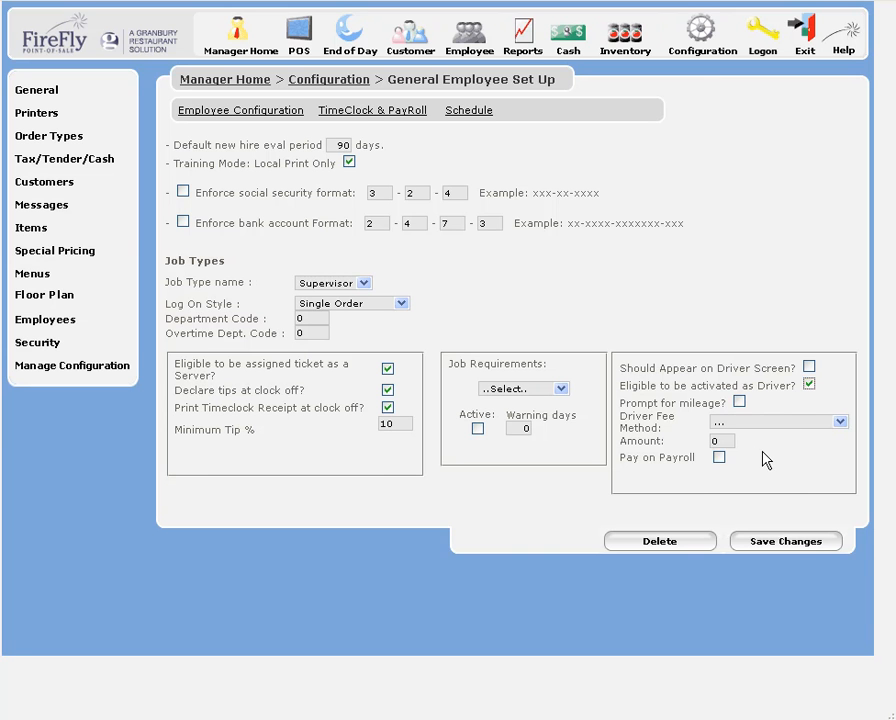
pyautogui.click(738, 401)
# Set the driver fee method to Fee Per Order with an amount of 1.50.
pyautogui.click(841, 423)
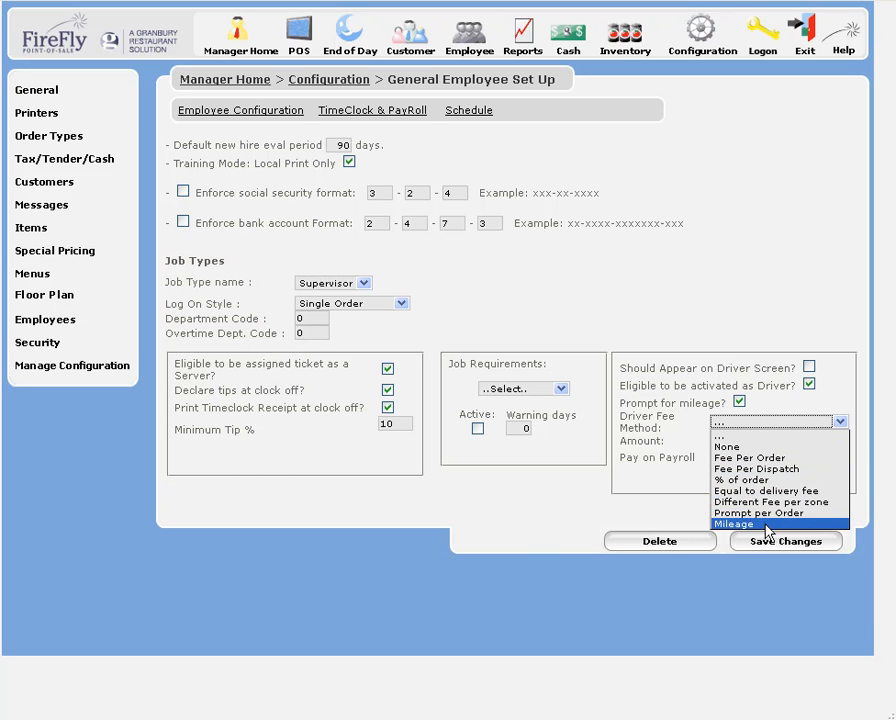
pyautogui.click(765, 457)
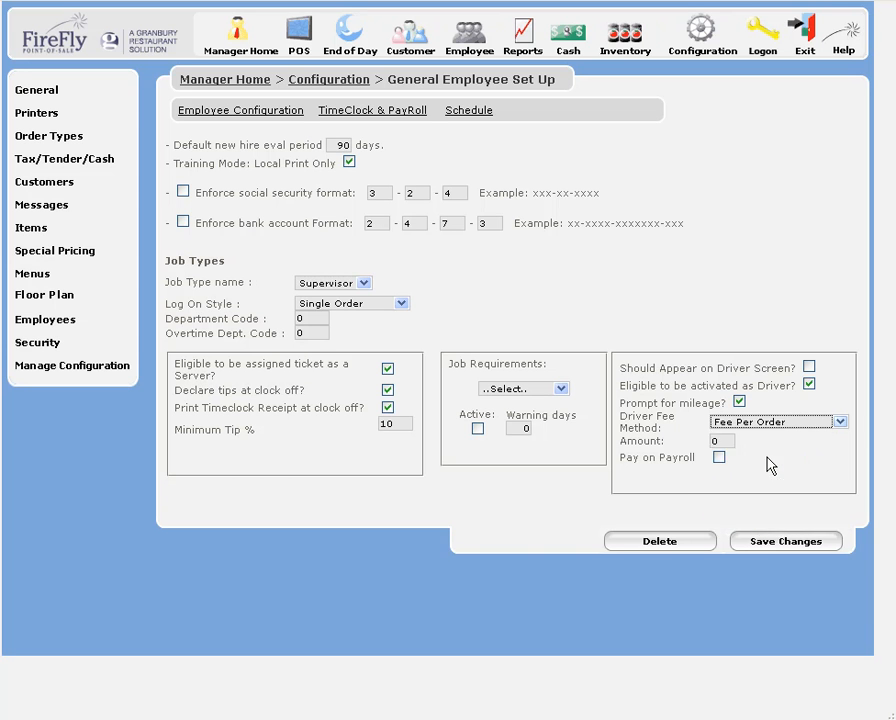
pyautogui.moveTo(724, 441); pyautogui.dragTo(699, 443)
pyautogui.write('1.50')
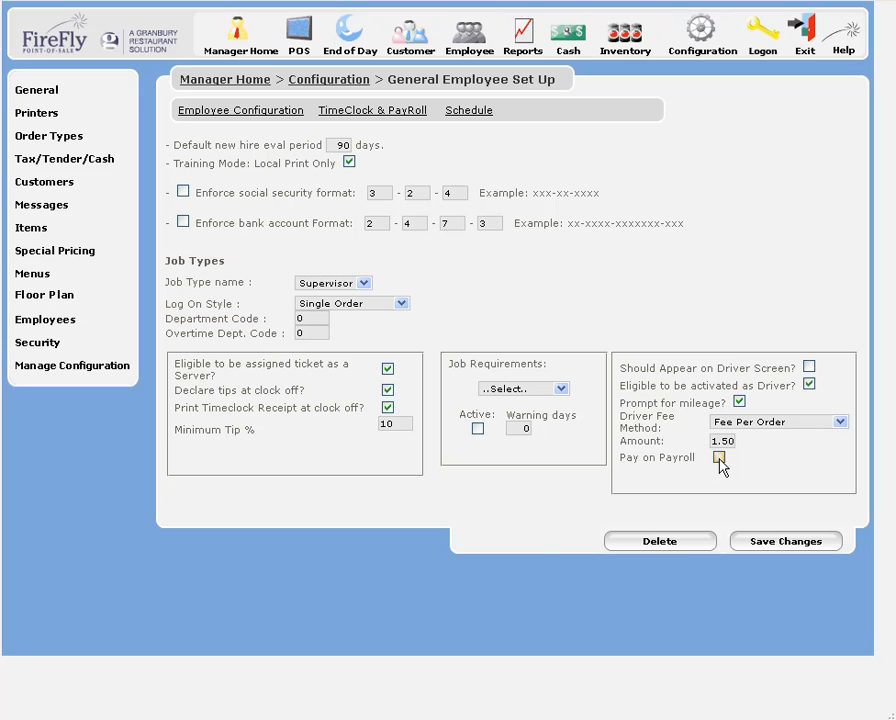
# Add a job requirement named My Training with 5 warning days and make it active for Supervisor.
pyautogui.click(561, 390)
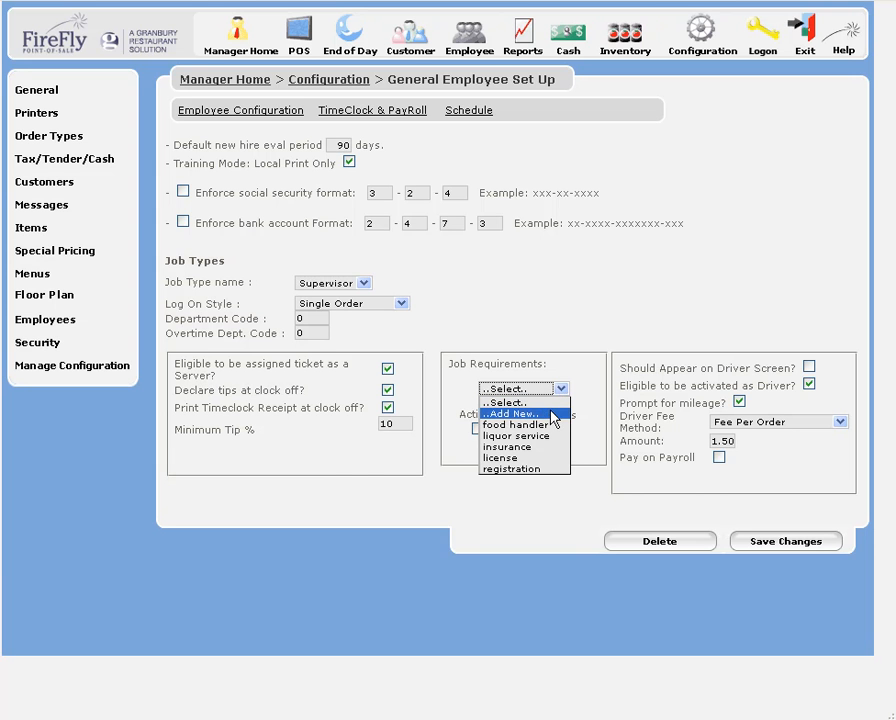
pyautogui.click(555, 418)
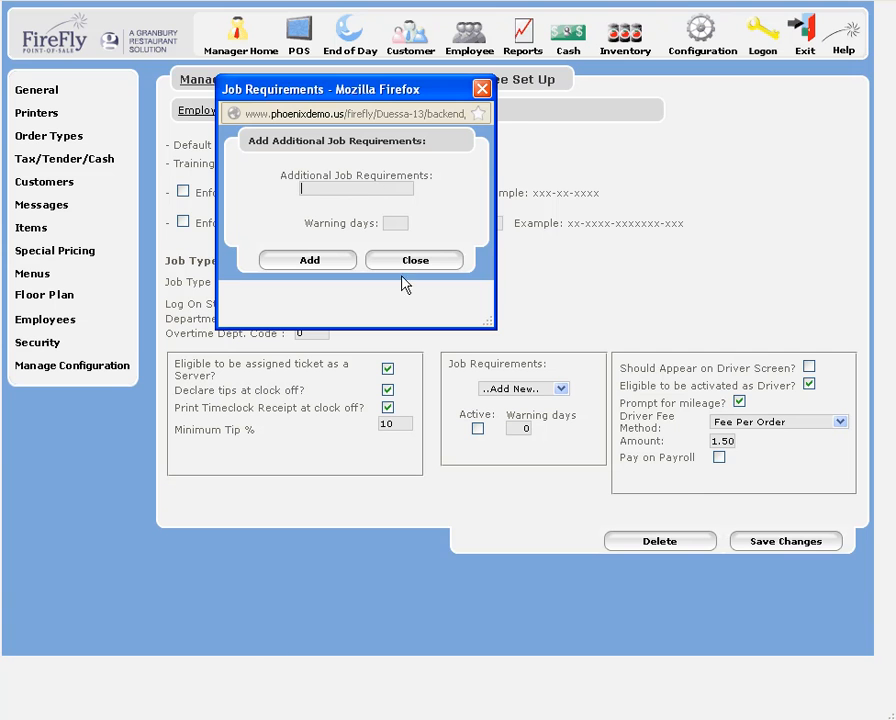
pyautogui.click(118, 717)
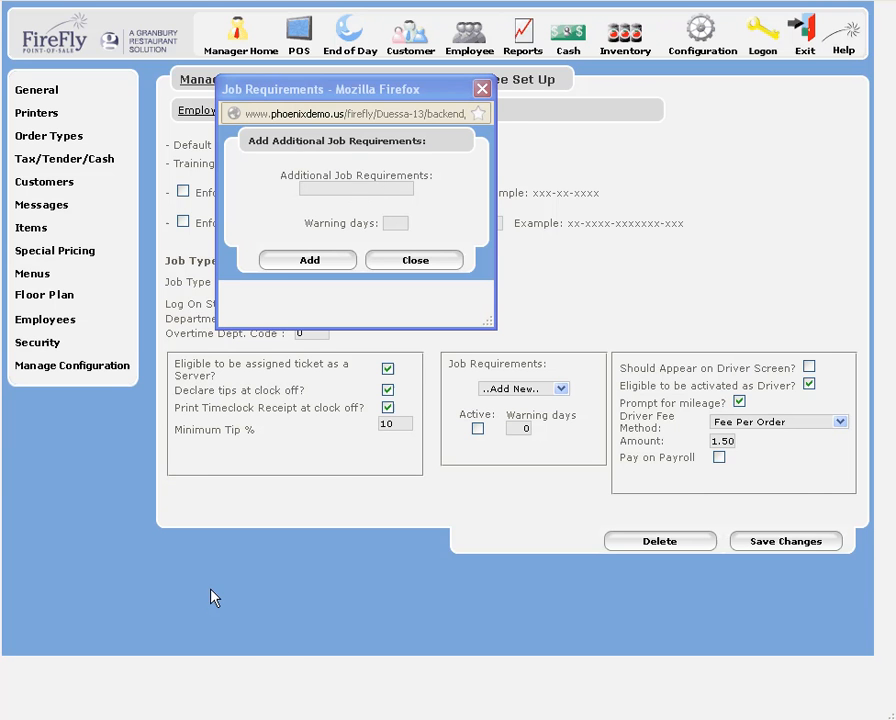
pyautogui.click(316, 184)
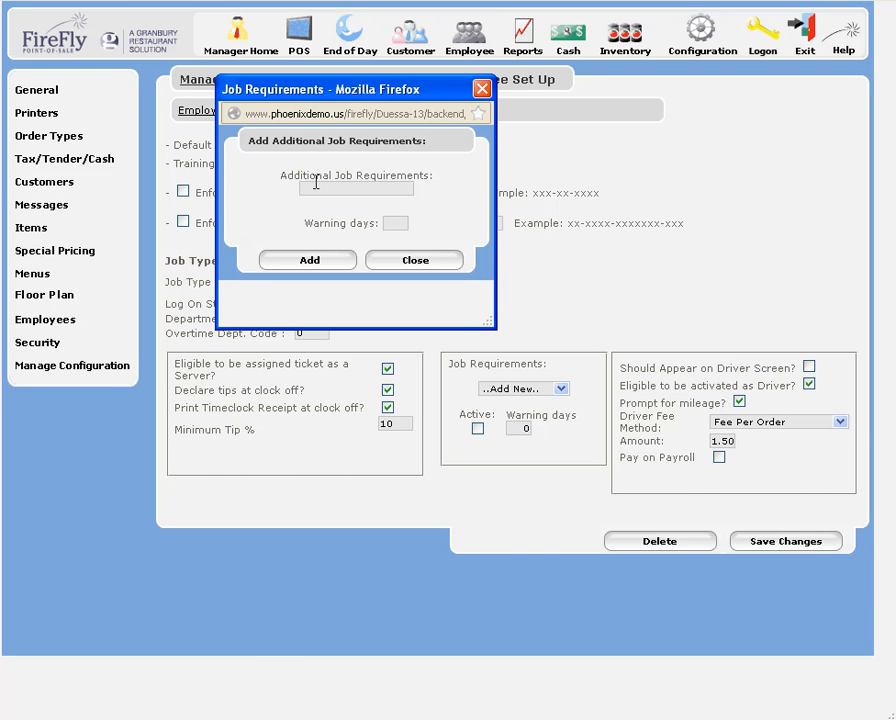
pyautogui.write('My Training')
pyautogui.click(395, 223)
pyautogui.write('5')
pyautogui.click(322, 265)
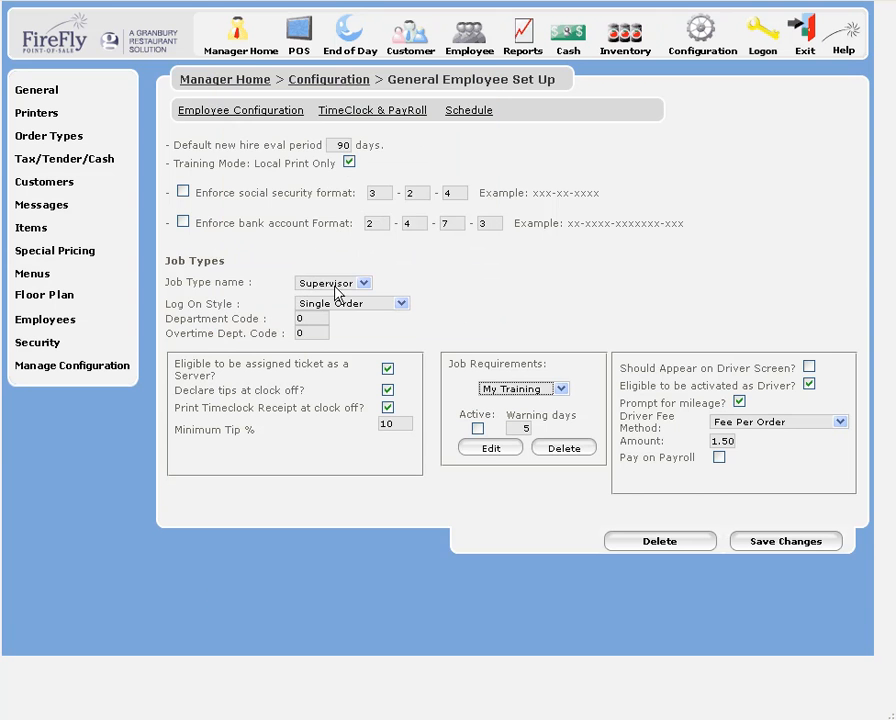
pyautogui.click(478, 428)
# Make the food handler requirement active for Supervisor and save the job type changes.
pyautogui.click(563, 389)
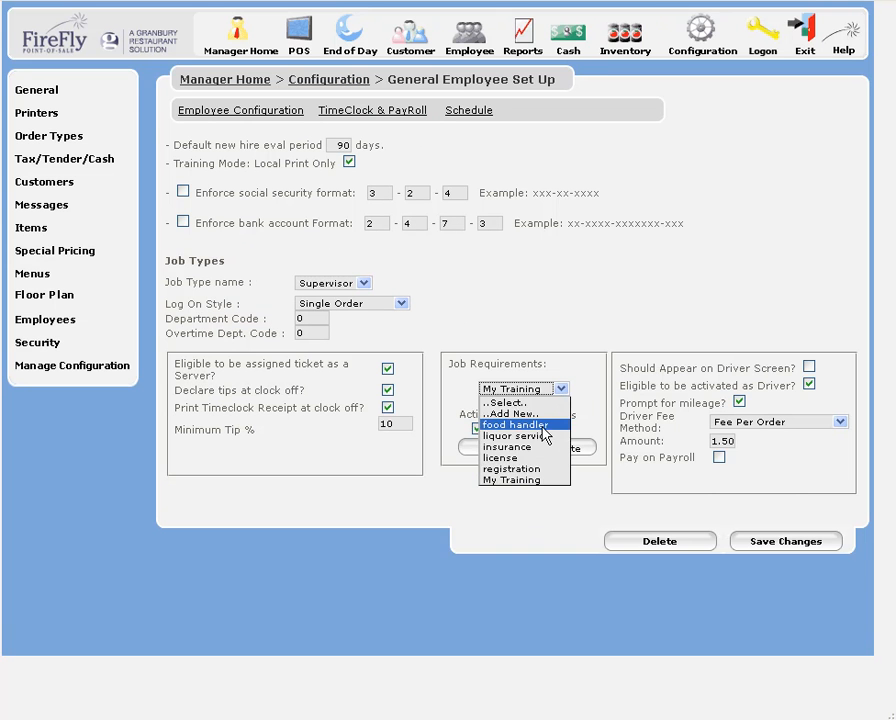
pyautogui.click(543, 428)
pyautogui.click(478, 428)
pyautogui.press('Tab')
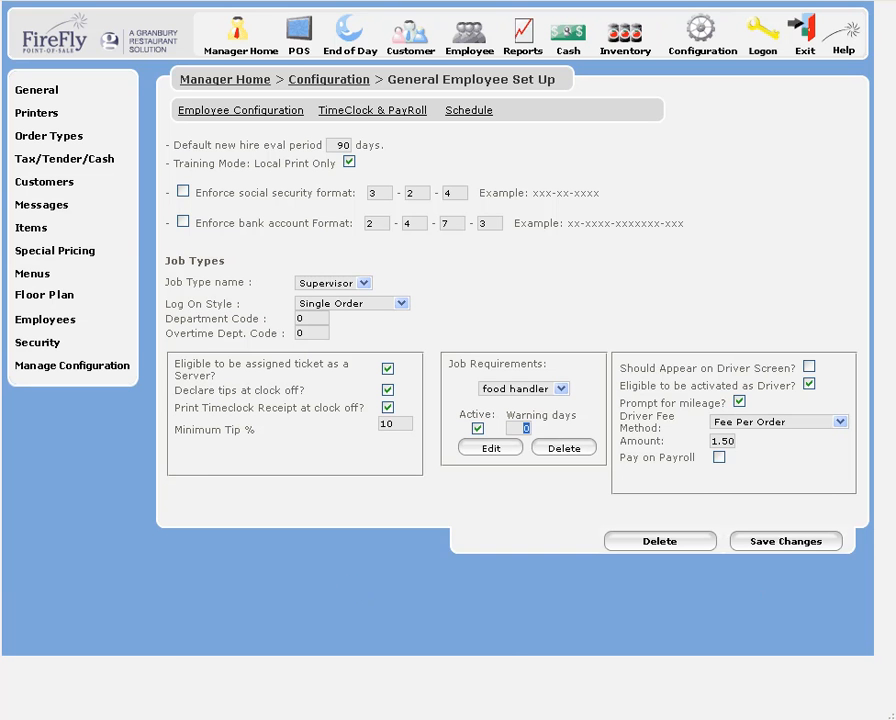
pyautogui.click(786, 541)
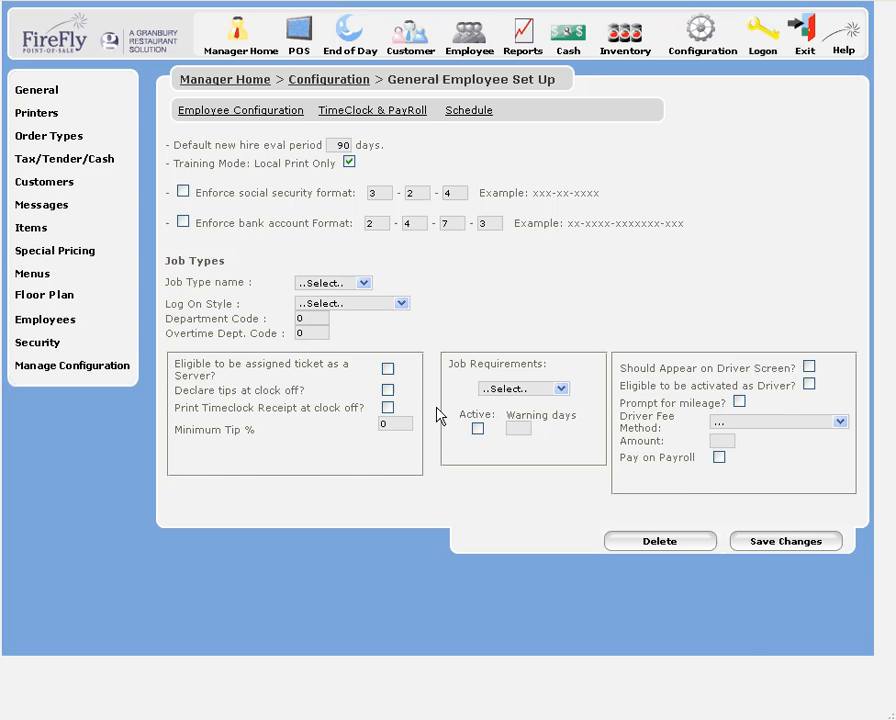
# Review the existing settings of the Driver, Manager and Server job types.
pyautogui.click(364, 283)
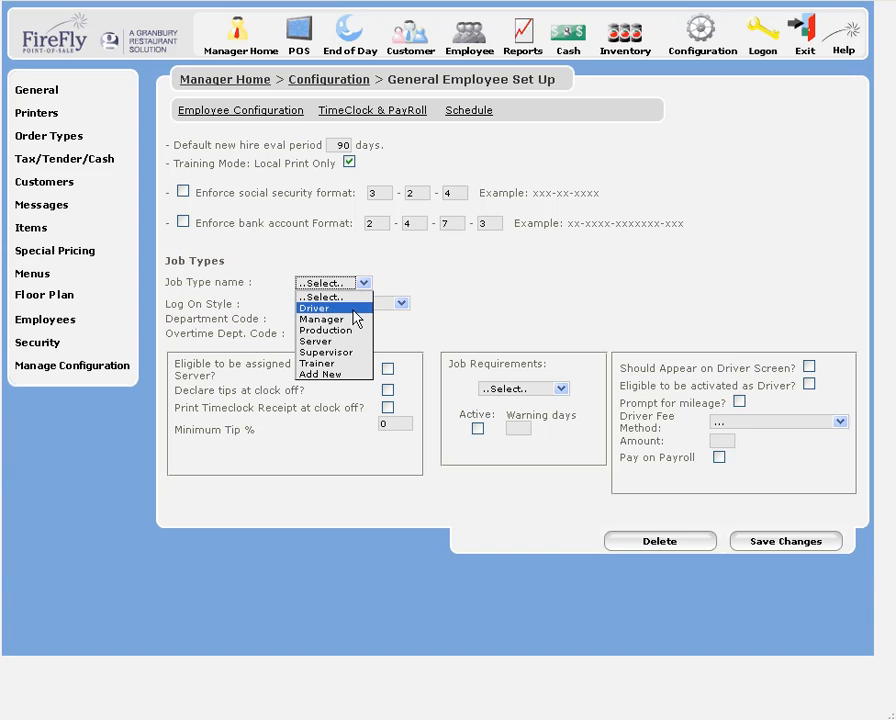
pyautogui.click(353, 309)
pyautogui.click(364, 283)
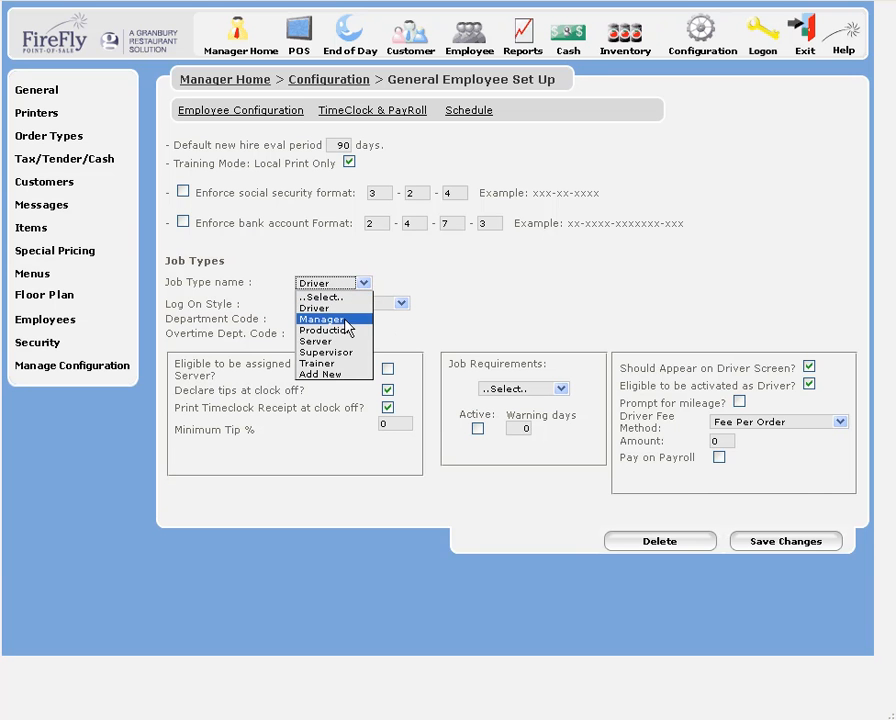
pyautogui.click(345, 320)
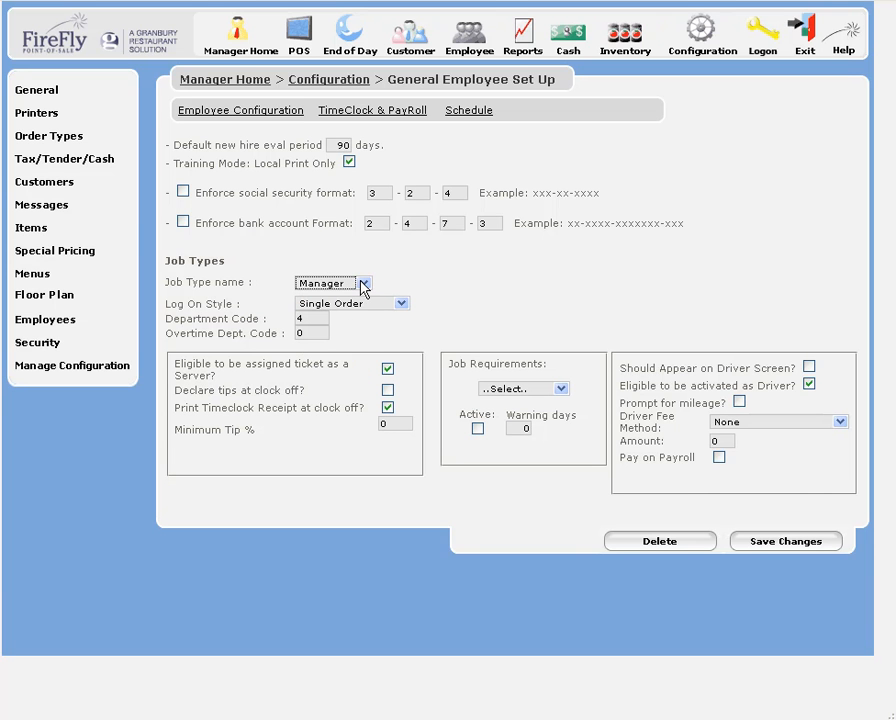
pyautogui.click(363, 283)
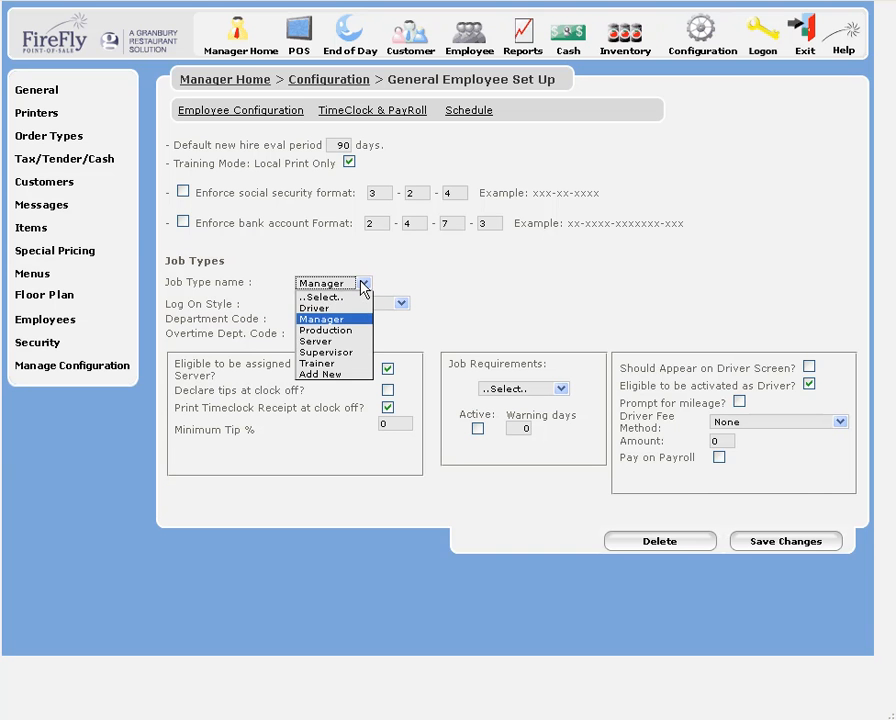
pyautogui.click(349, 344)
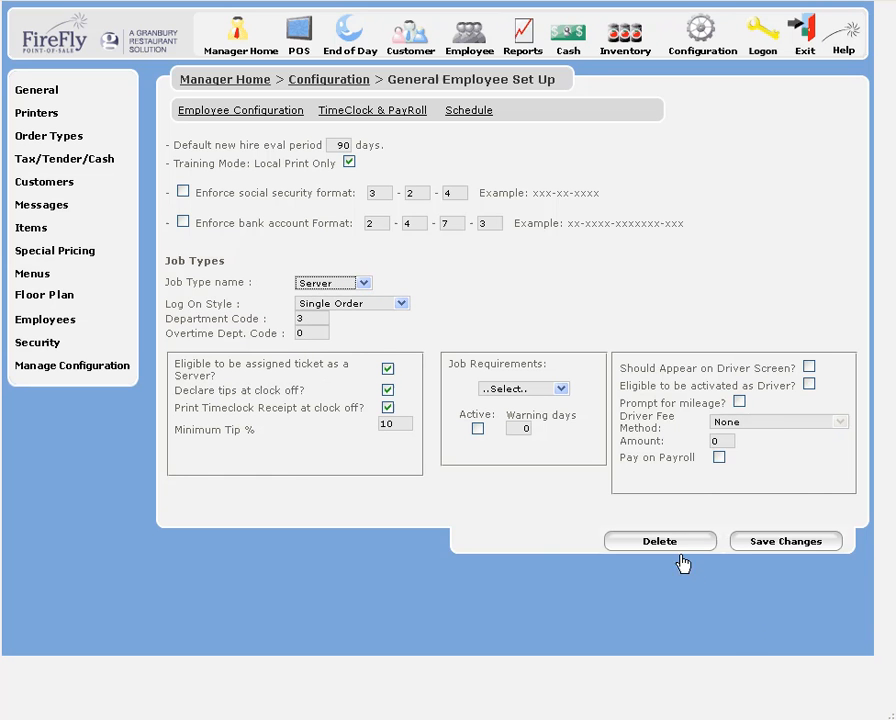